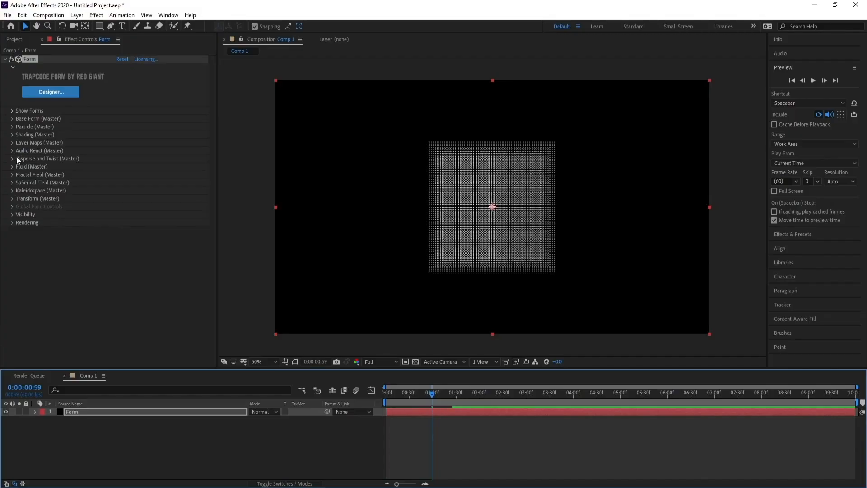
# Step: Switch the base form's size mode to XYZ Individual and set both Size X and Size Y to 10000
pyautogui.click(12, 118)
pyautogui.click(142, 143)
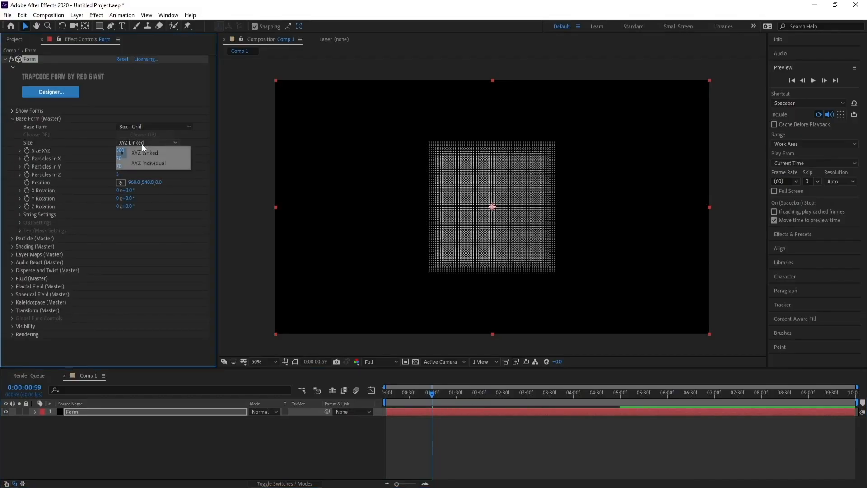
pyautogui.click(144, 162)
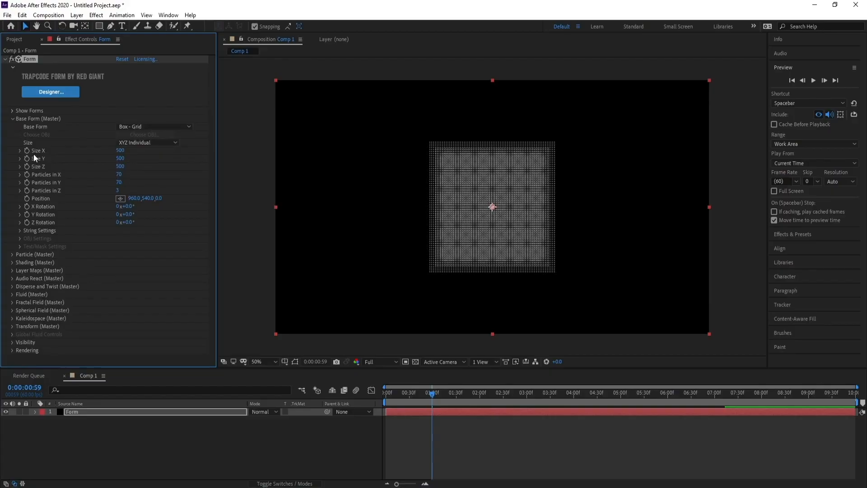
pyautogui.click(120, 151)
pyautogui.write('1000')
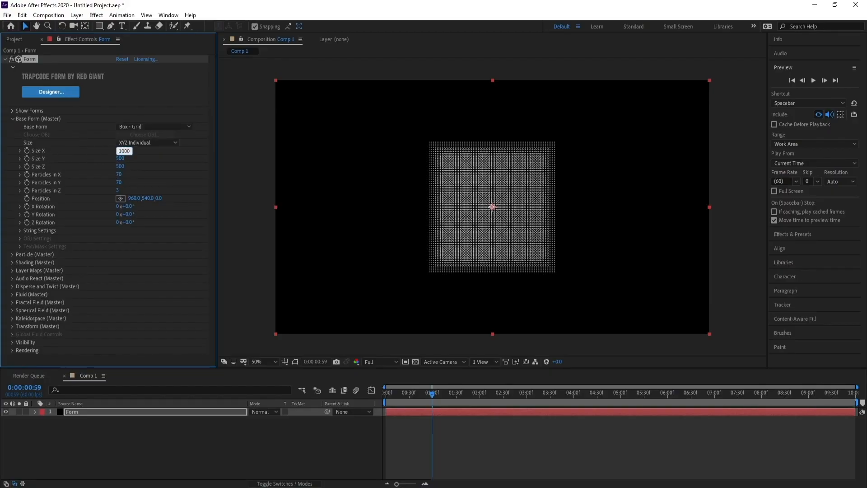
pyautogui.write('0')
pyautogui.press('Tab')
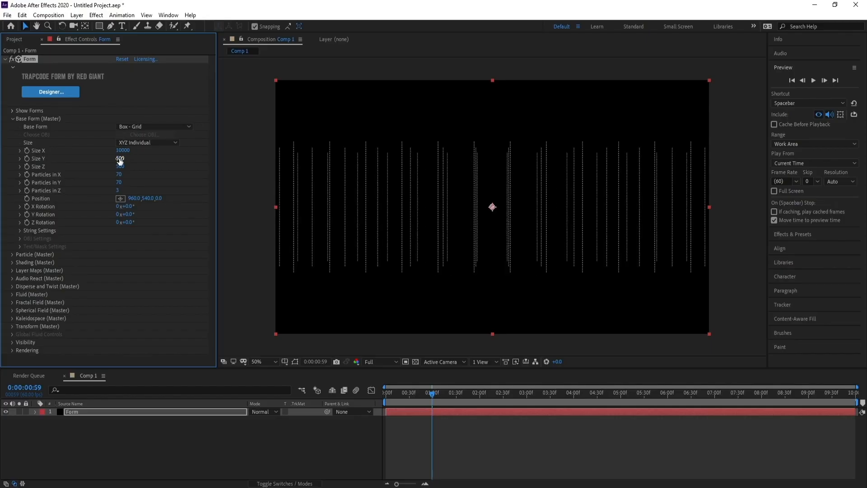
pyautogui.write('10000')
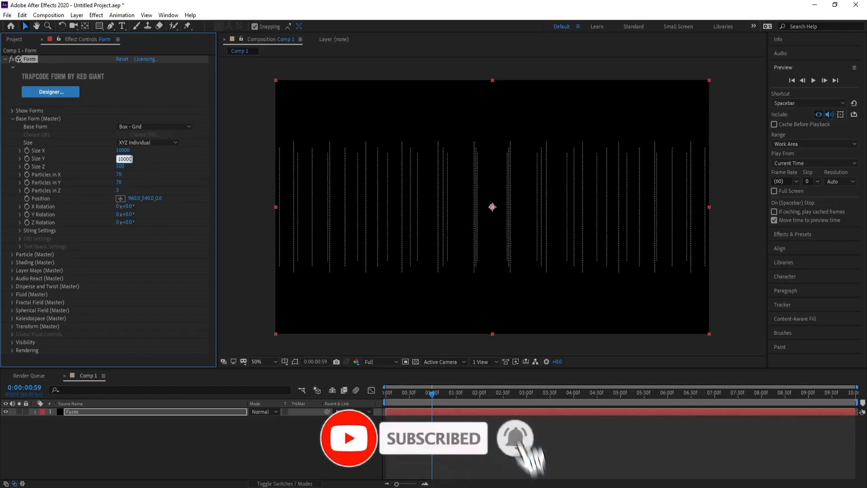
pyautogui.press('Return')
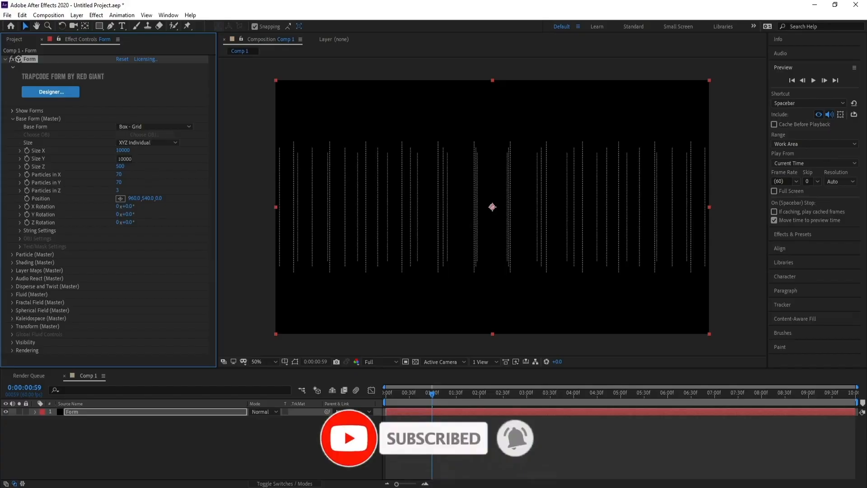
# Step: Set the base form's Size Z to 2000 and briefly preview the particle grid
pyautogui.click(121, 167)
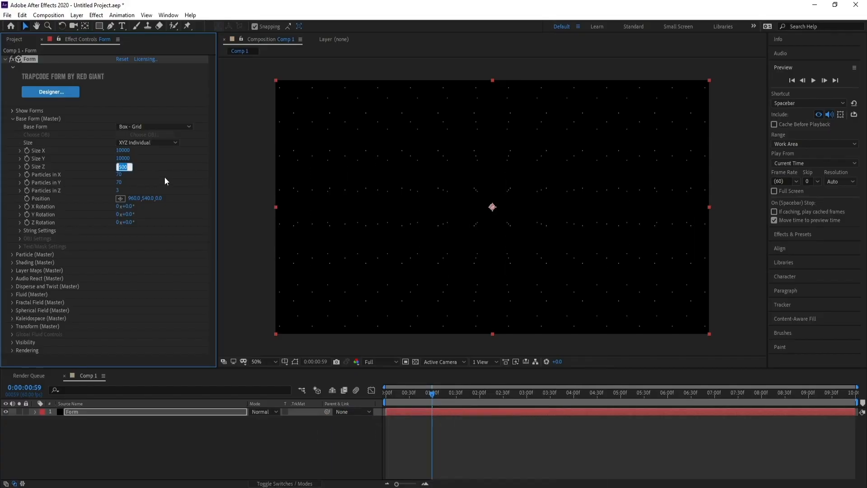
pyautogui.write('2000')
pyautogui.press('Return')
pyautogui.press('space')
pyautogui.click(435, 394)
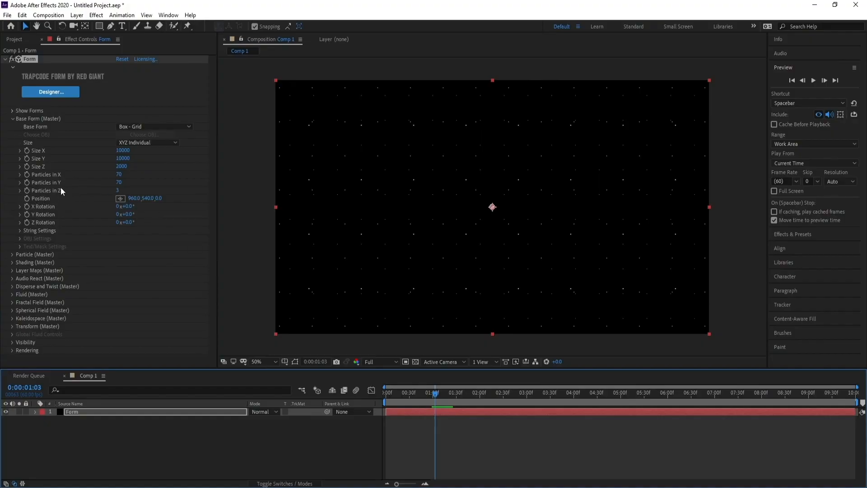
# Step: Set the base form's Particles in Z to 12 and its X Rotation to 90°
pyautogui.click(118, 191)
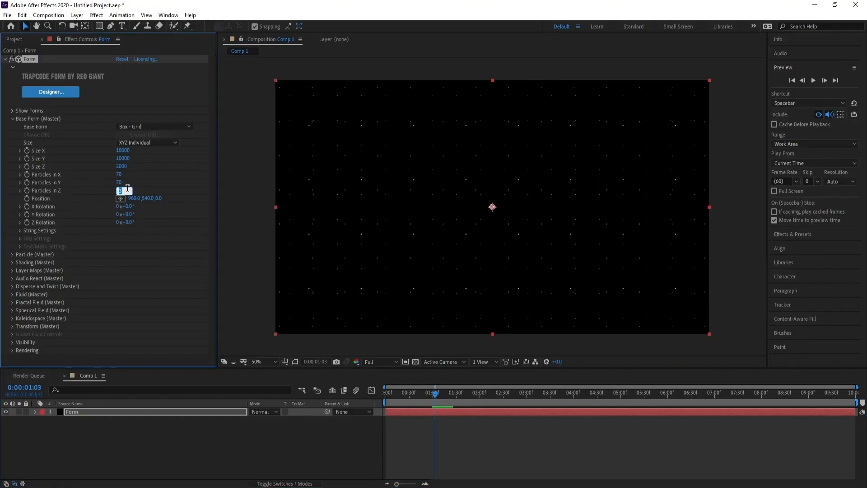
pyautogui.write('12')
pyautogui.click(128, 206)
pyautogui.write('90')
pyautogui.press('Return')
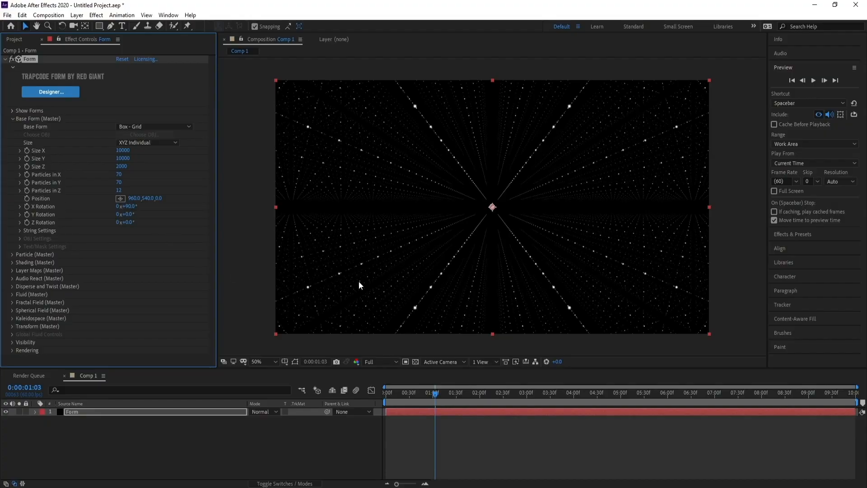
# Step: Set the base form's Y Rotation to 45° and preview the particle field
pyautogui.moveTo(128, 214); pyautogui.dragTo(147, 214)
pyautogui.click(140, 214)
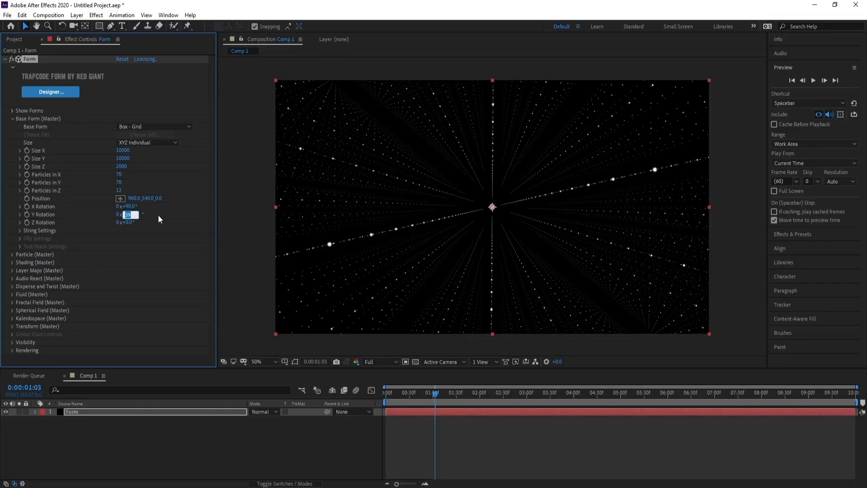
pyautogui.write('45')
pyautogui.press('Return')
pyautogui.press('space')
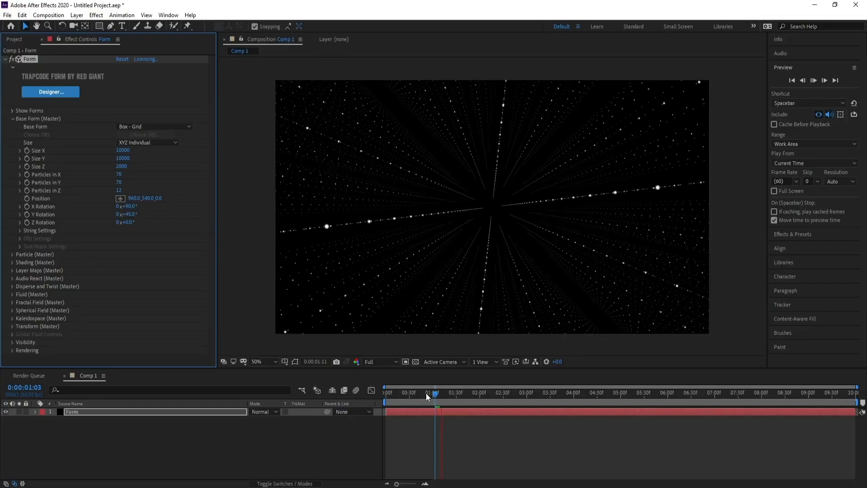
pyautogui.press('space')
# Step: Add the expression time*3 to the base form's Z Rotation and preview the animation from the composition start
pyautogui.moveTo(437, 392); pyautogui.dragTo(356, 397)
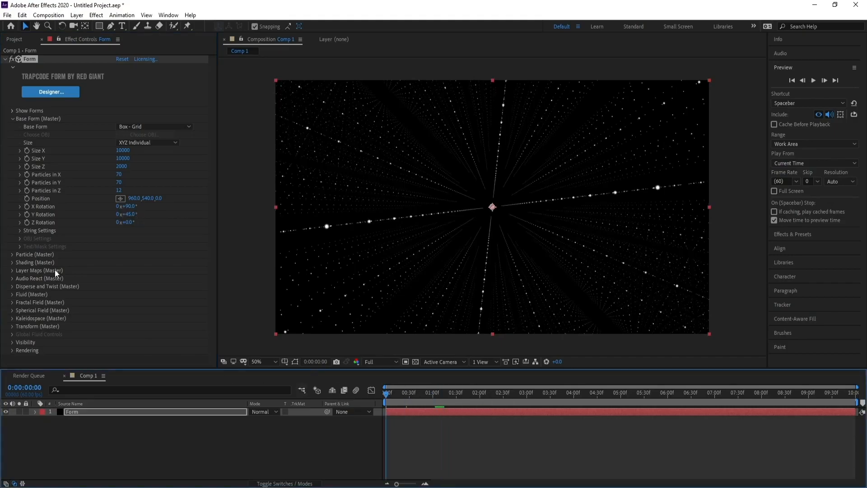
pyautogui.keyDown('alt'); pyautogui.click(27, 223); pyautogui.keyUp('alt')
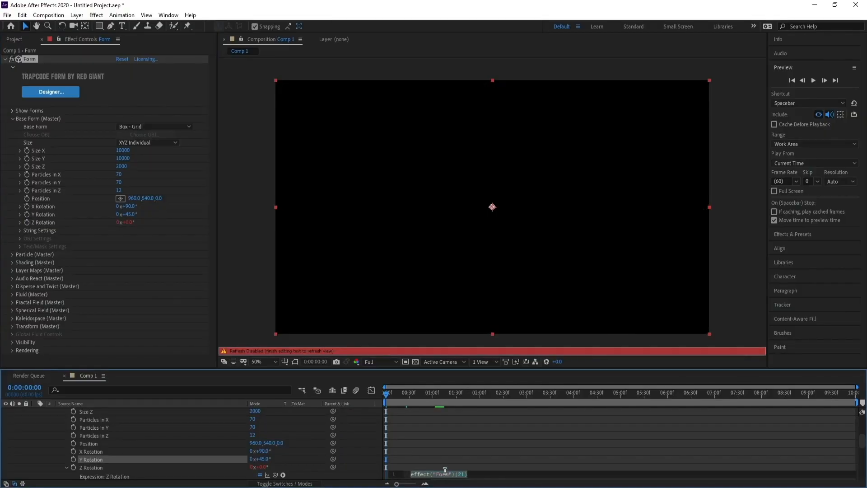
pyautogui.write('tim')
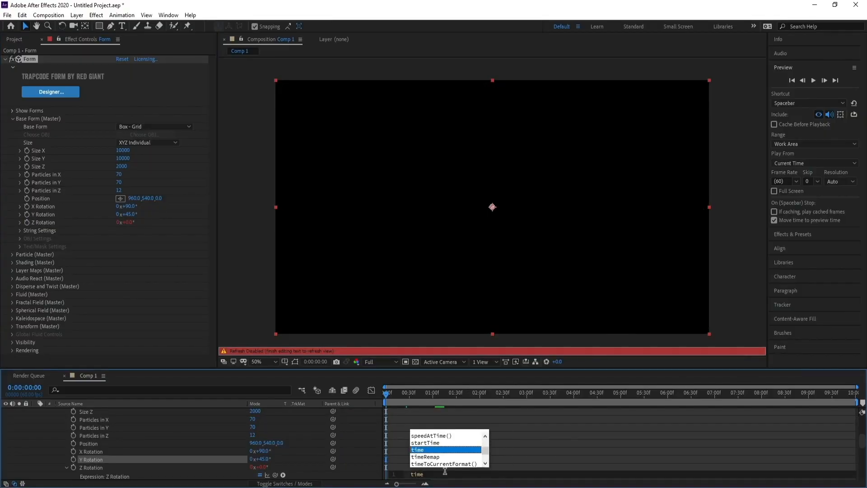
pyautogui.write('e')
pyautogui.press('Return')
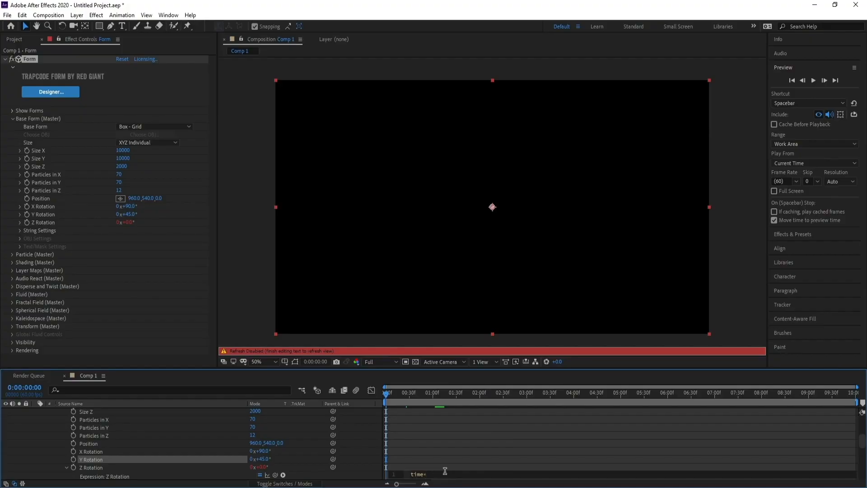
pyautogui.write('*3')
pyautogui.click(194, 383)
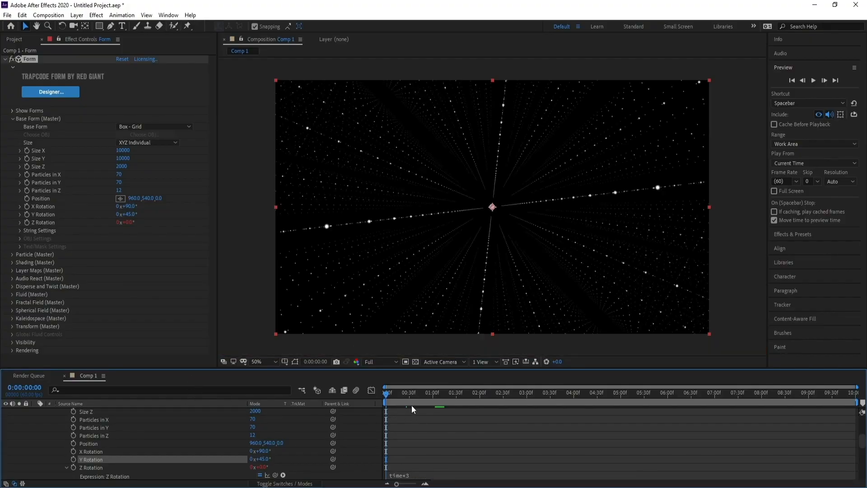
pyautogui.press('space')
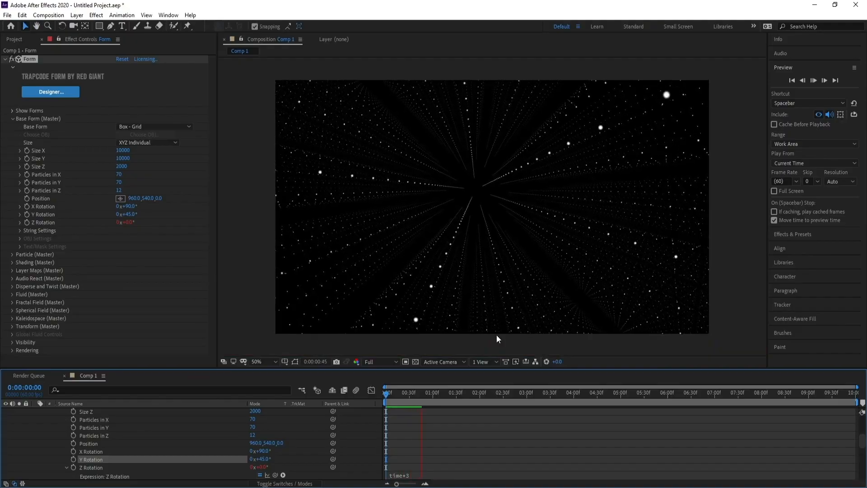
pyautogui.press('space')
# Step: Collapse the Form layer's properties, set the master particle Size to 1 and preview the result
pyautogui.scroll(4, 86, 436)
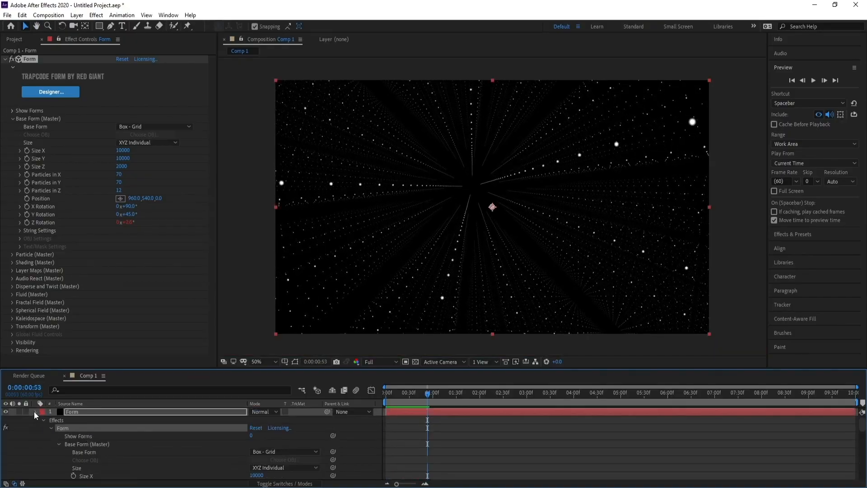
pyautogui.click(35, 412)
pyautogui.click(84, 415)
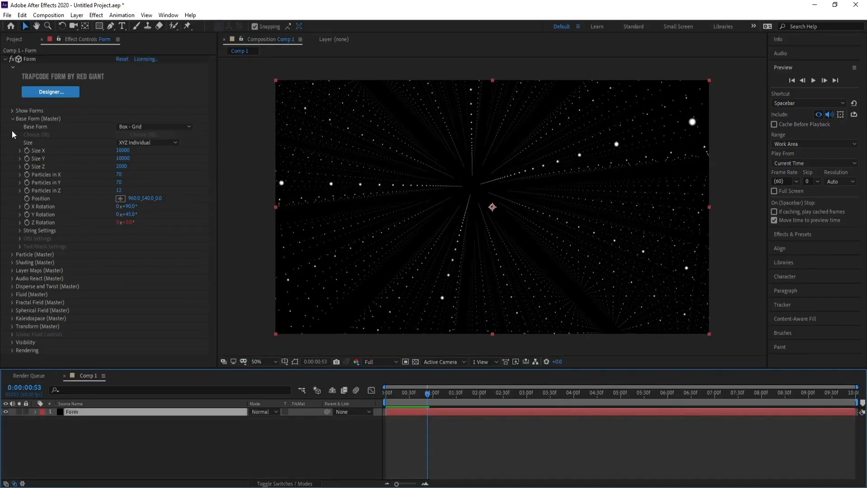
pyautogui.click(12, 118)
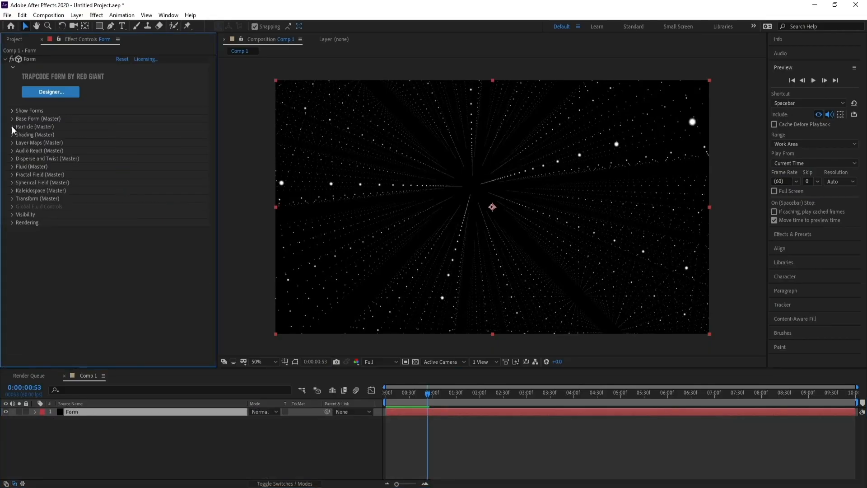
pyautogui.click(13, 128)
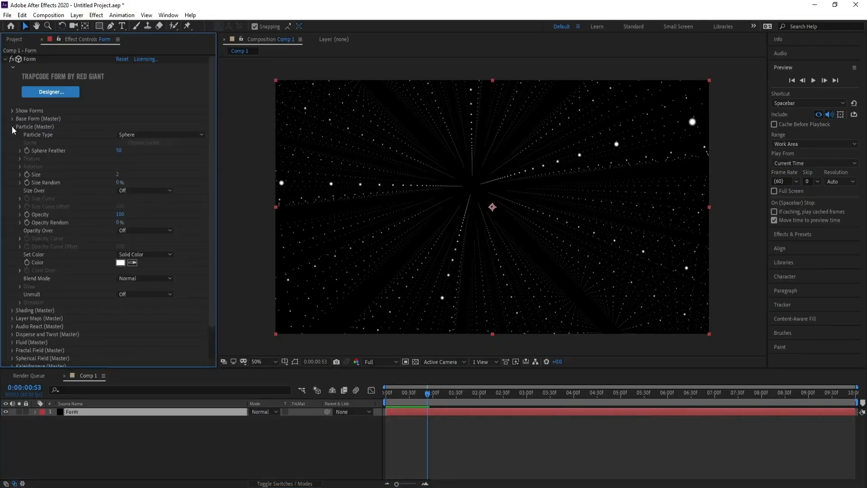
pyautogui.click(118, 174)
pyautogui.write('1')
pyautogui.press('Return')
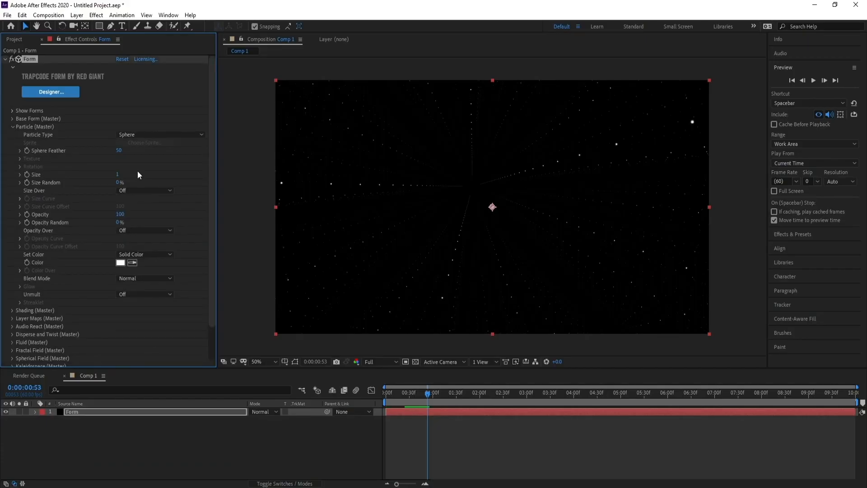
pyautogui.press('space')
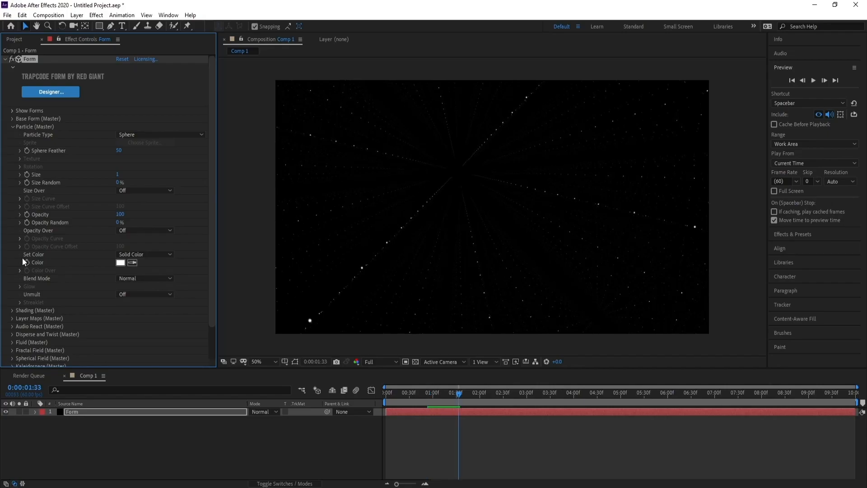
pyautogui.press('space')
# Step: Set the particle color to Over X with the white-to-cyan-to-blue gradient preset and preview it
pyautogui.click(145, 256)
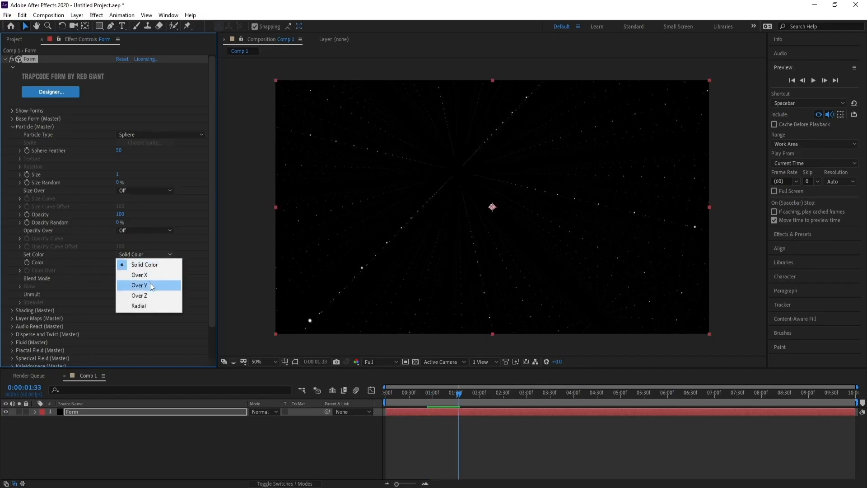
pyautogui.click(150, 276)
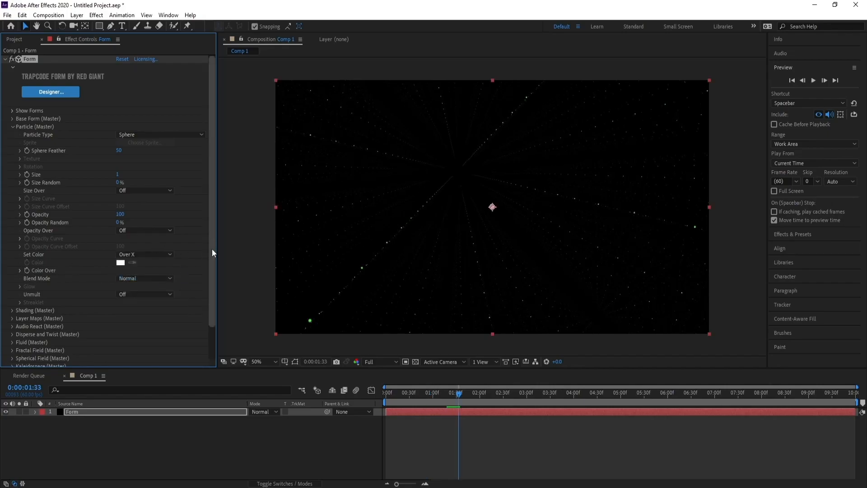
pyautogui.scroll(-2, 212, 252)
pyautogui.click(20, 244)
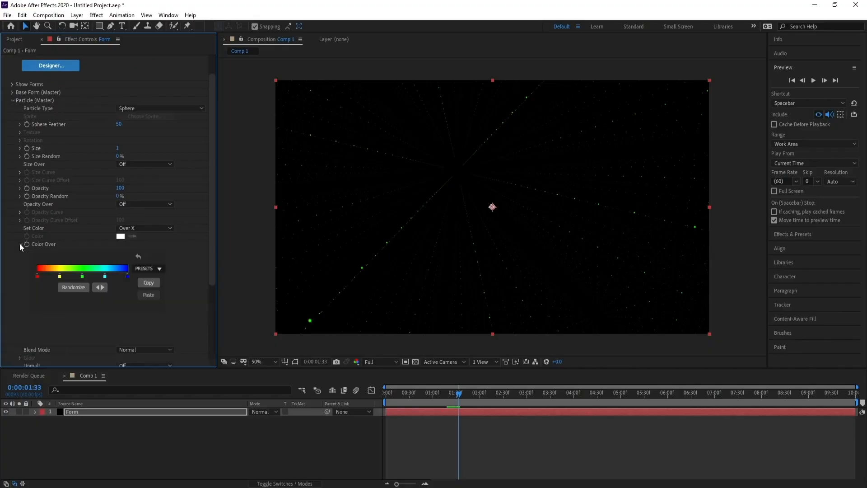
pyautogui.click(152, 277)
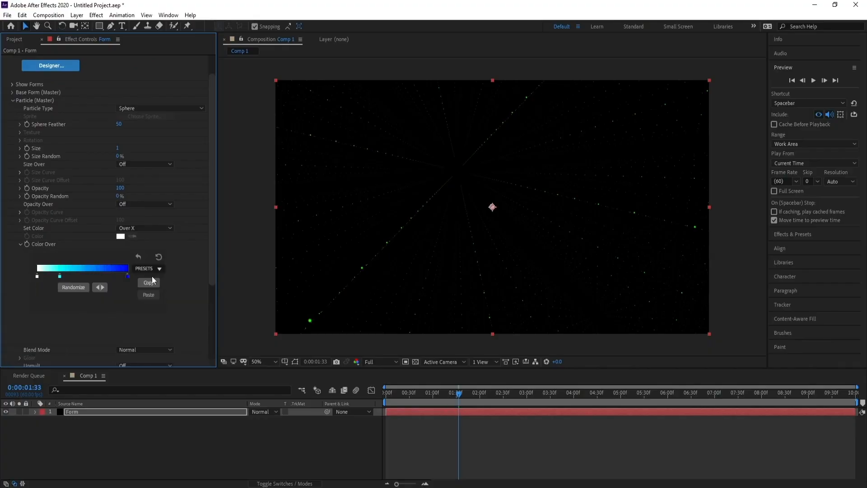
pyautogui.click(443, 335)
pyautogui.press('space')
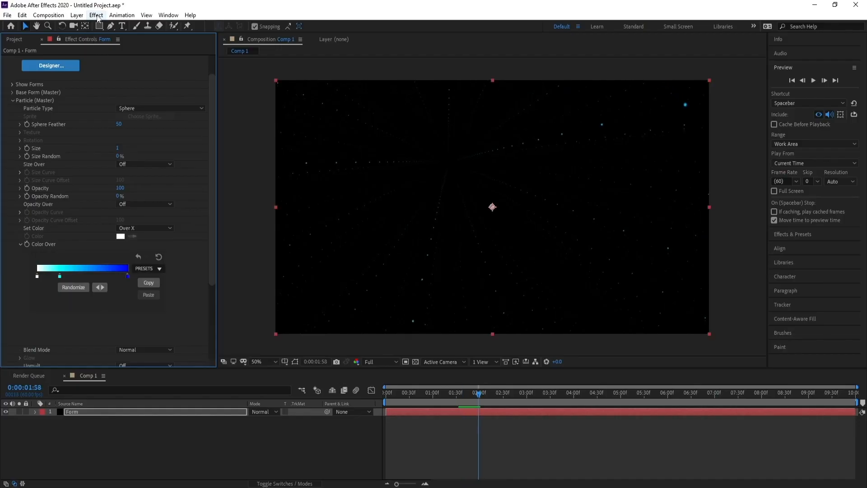
# Step: Apply a Stylize Glow effect to the Form layer, duplicate the effect and preview the glowing particles
pyautogui.click(97, 17)
pyautogui.moveTo(249, 45)
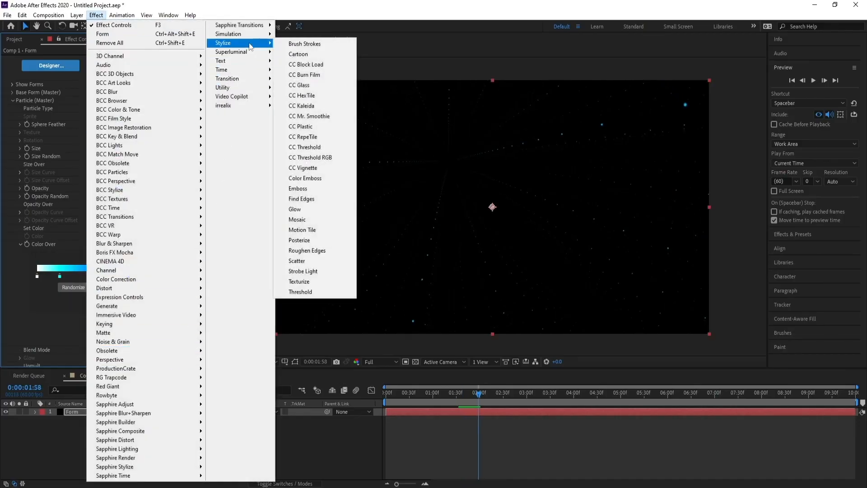
pyautogui.click(304, 210)
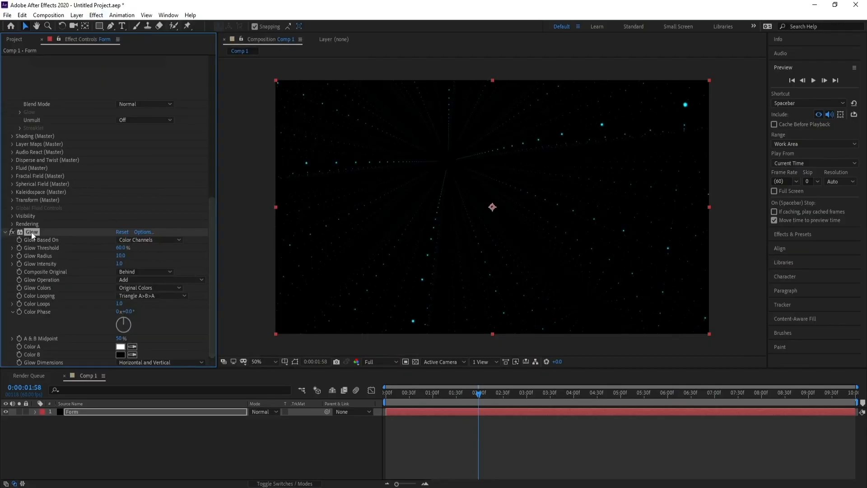
pyautogui.hotkey('ctrl', 'd')
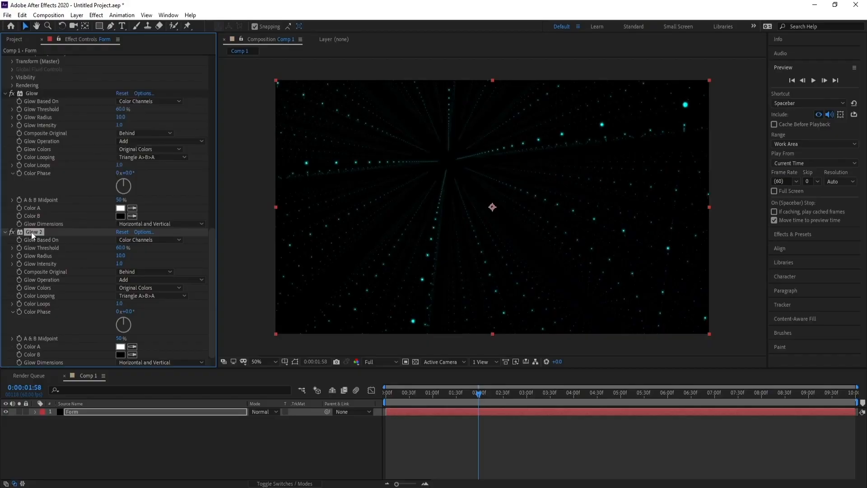
pyautogui.press('space')
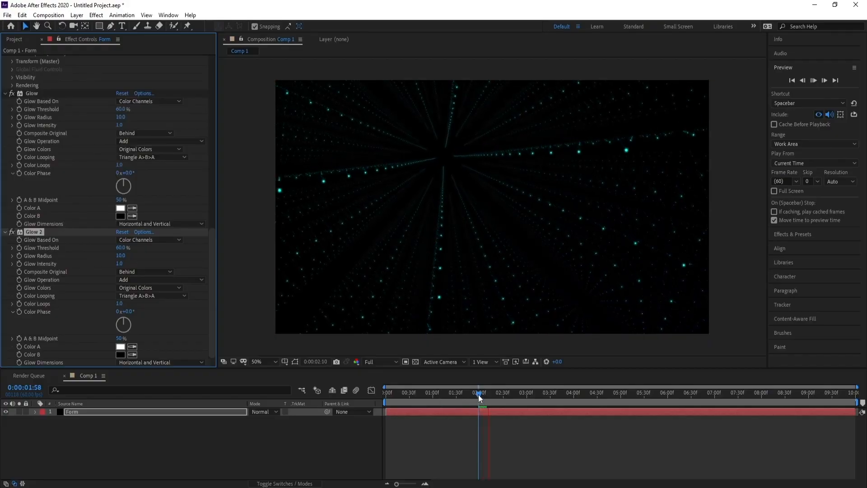
pyautogui.press('space')
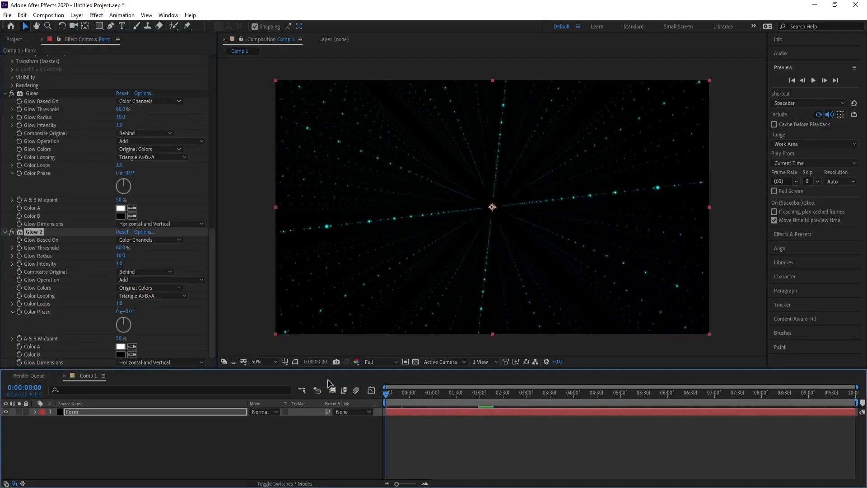
# Step: Add a two-node camera with the 50mm preset to the composition
pyautogui.click(77, 15)
pyautogui.moveTo(199, 25)
pyautogui.click(253, 58)
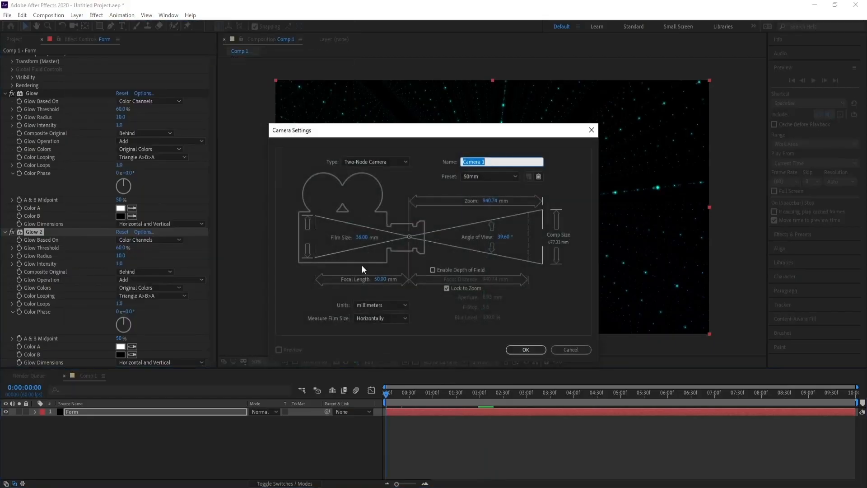
pyautogui.click(527, 350)
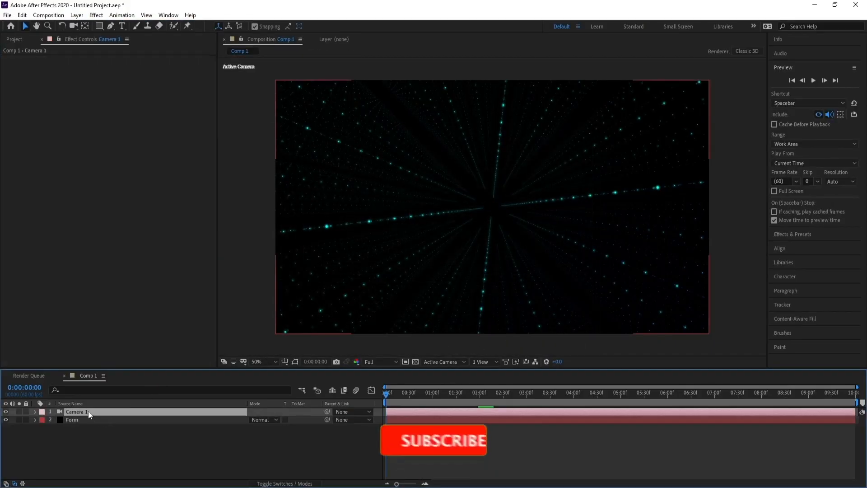
# Step: Turn on Depth of Field in Camera 1's camera options and preview the animation
pyautogui.click(35, 412)
pyautogui.click(43, 428)
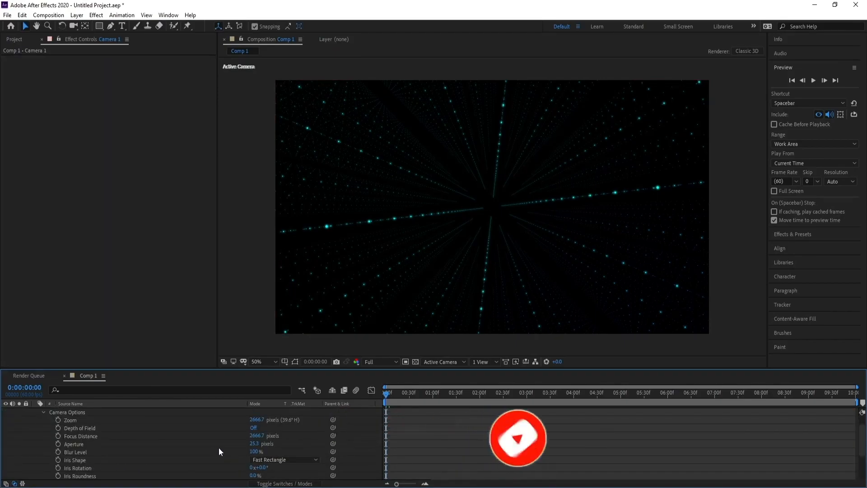
pyautogui.click(253, 428)
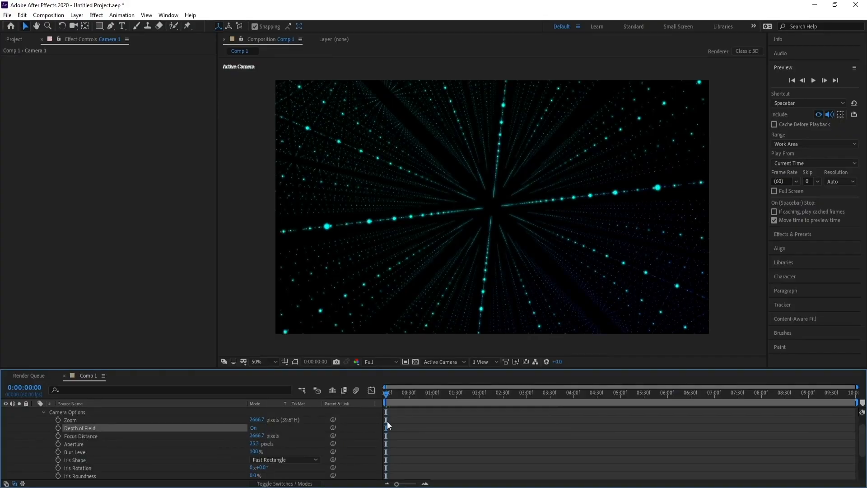
pyautogui.press('space')
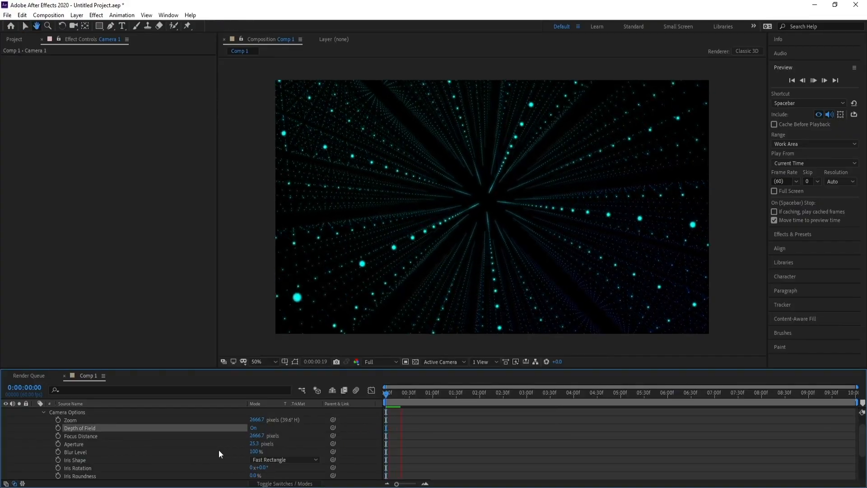
pyautogui.press('space')
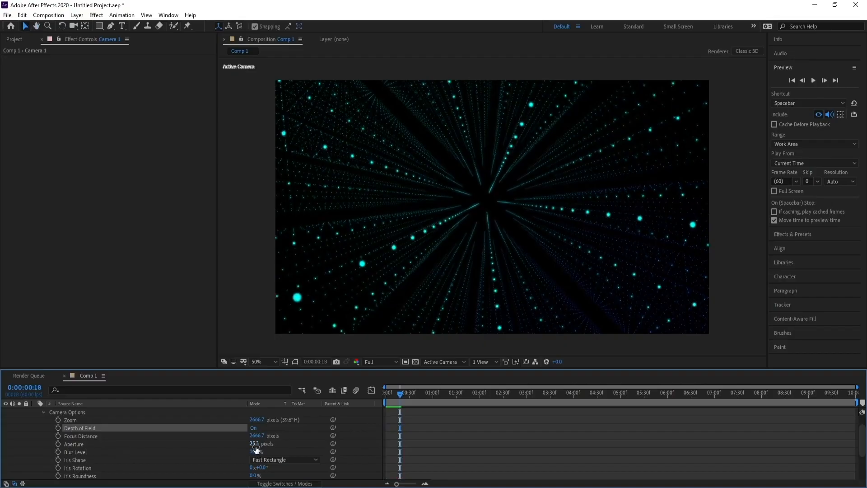
# Step: Set the camera's Aperture to 54.3 pixels and Blur Level to 138%, preview the blur, and collapse the camera's properties
pyautogui.moveTo(253, 444); pyautogui.dragTo(266, 445)
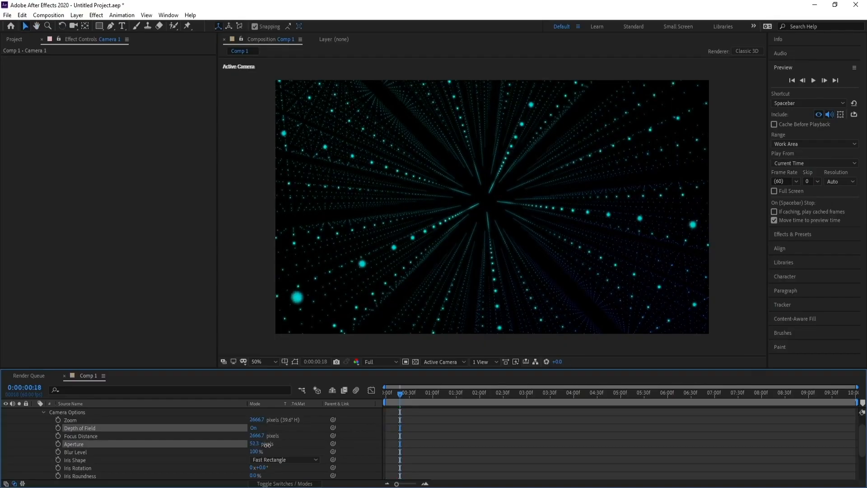
pyautogui.moveTo(268, 446)
pyautogui.mouseDown()
pyautogui.moveTo(257, 452)
pyautogui.moveTo(290, 452)
pyautogui.moveTo(264, 457)
pyautogui.moveTo(276, 455)
pyautogui.mouseUp()
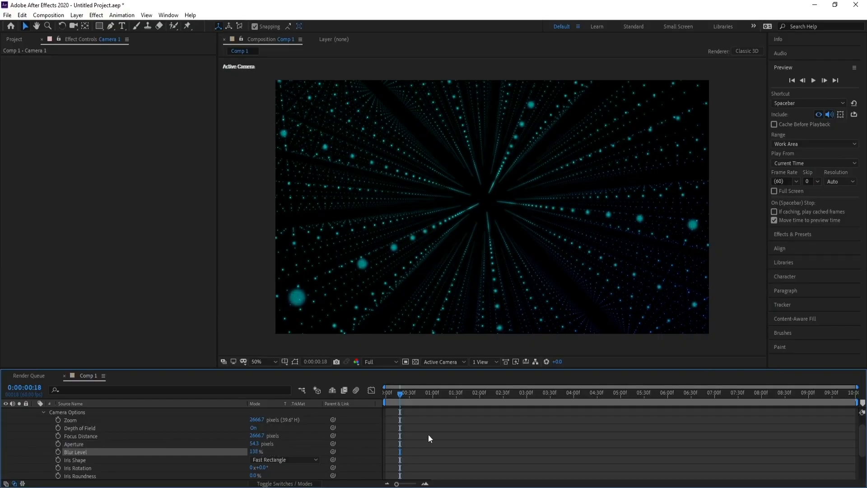
pyautogui.press('space')
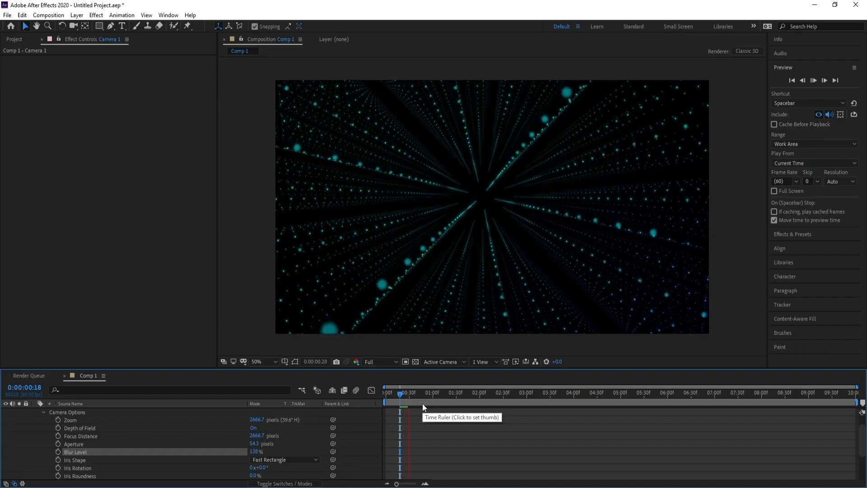
pyautogui.press('space')
pyautogui.scroll(2, 64, 433)
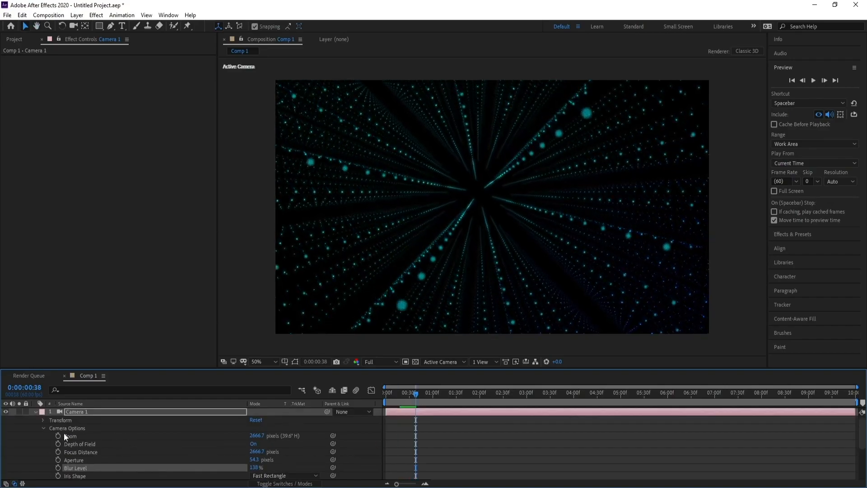
pyautogui.click(36, 411)
# Step: Apply the Curves color correction effect to the Form layer and shape its RGB curve into a gentle S
pyautogui.click(78, 419)
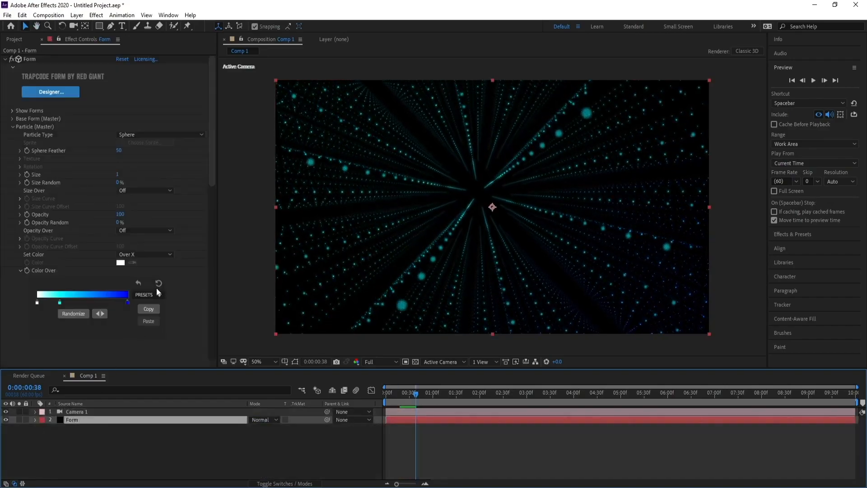
pyautogui.click(96, 15)
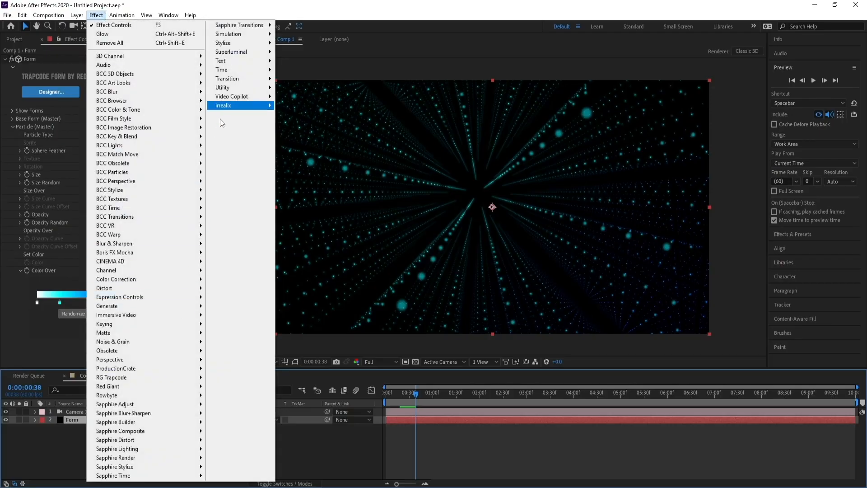
pyautogui.moveTo(167, 281)
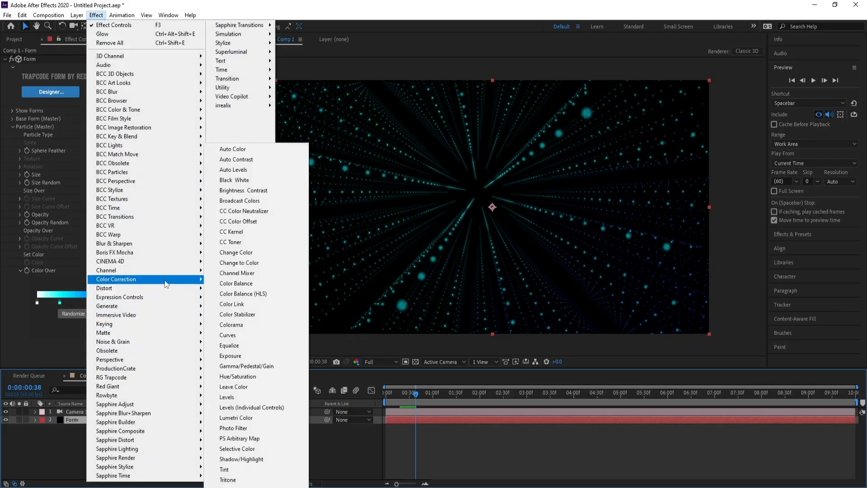
pyautogui.click(228, 335)
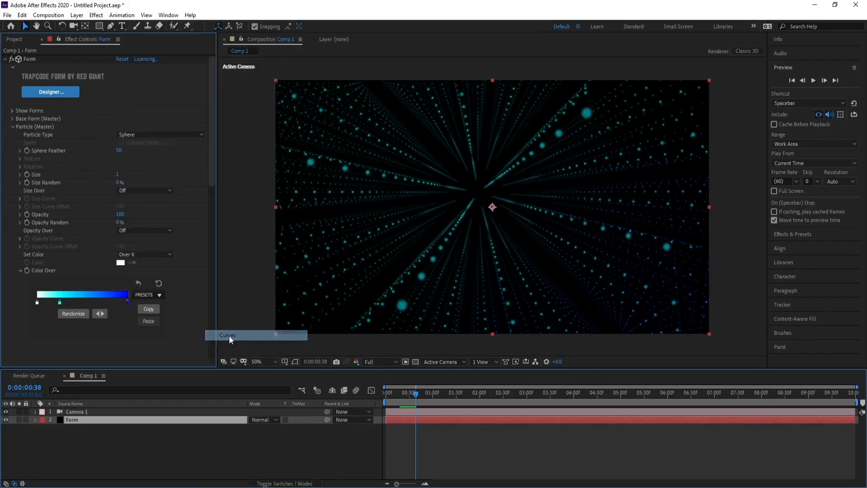
pyautogui.moveTo(97, 254); pyautogui.dragTo(93, 249)
pyautogui.moveTo(72, 277); pyautogui.dragTo(71, 286)
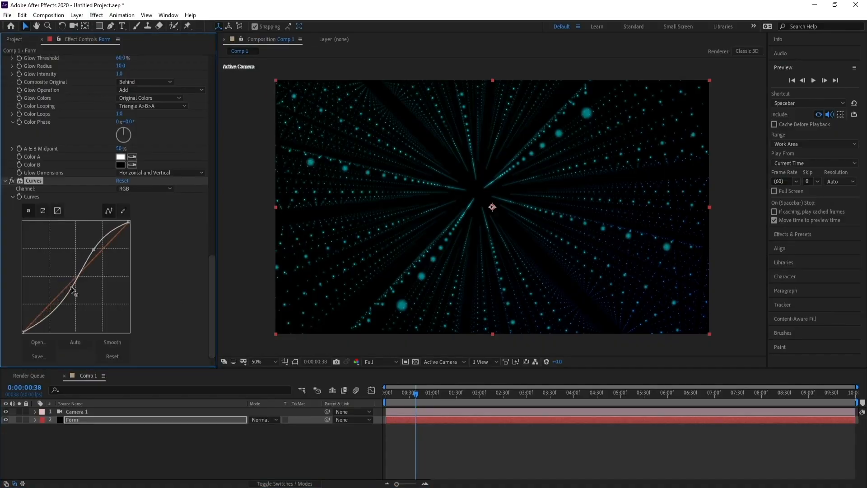
# Step: Shape the Curves effect's Alpha channel into a steeper S-curve and preview the animation from the composition start
pyautogui.click(142, 188)
pyautogui.click(142, 241)
pyautogui.moveTo(99, 252); pyautogui.dragTo(91, 246)
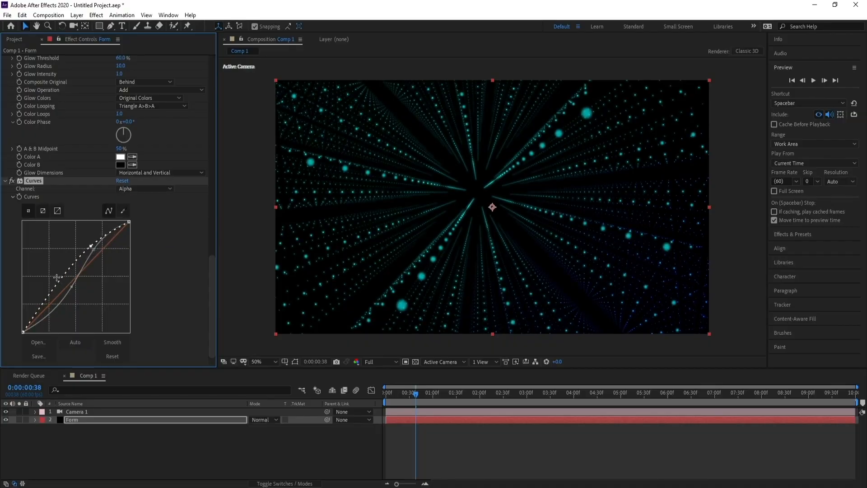
pyautogui.moveTo(59, 284); pyautogui.dragTo(61, 304)
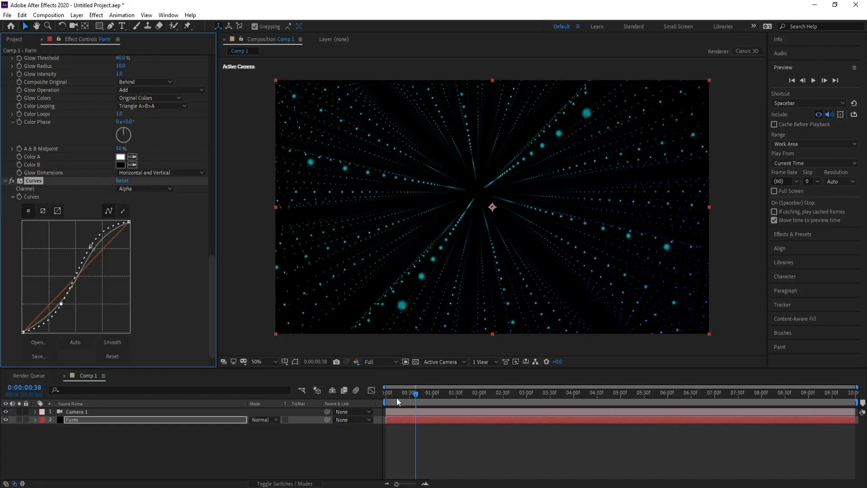
pyautogui.moveTo(396, 398); pyautogui.dragTo(364, 398)
pyautogui.press('space')
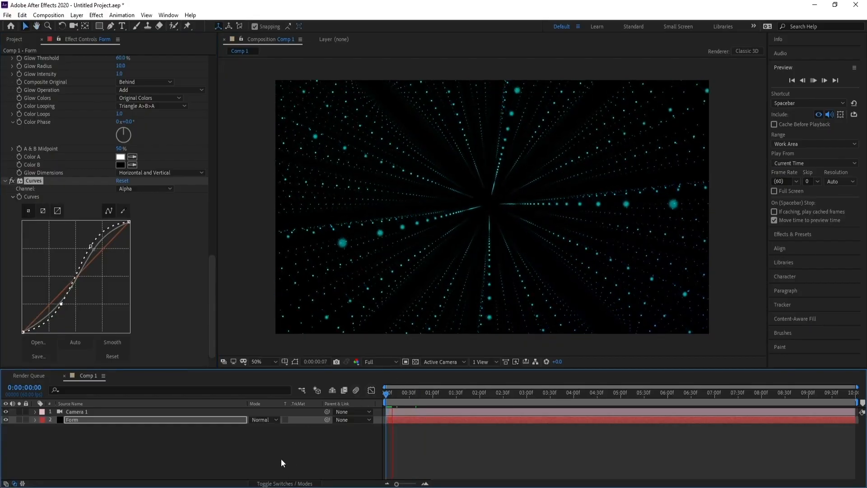